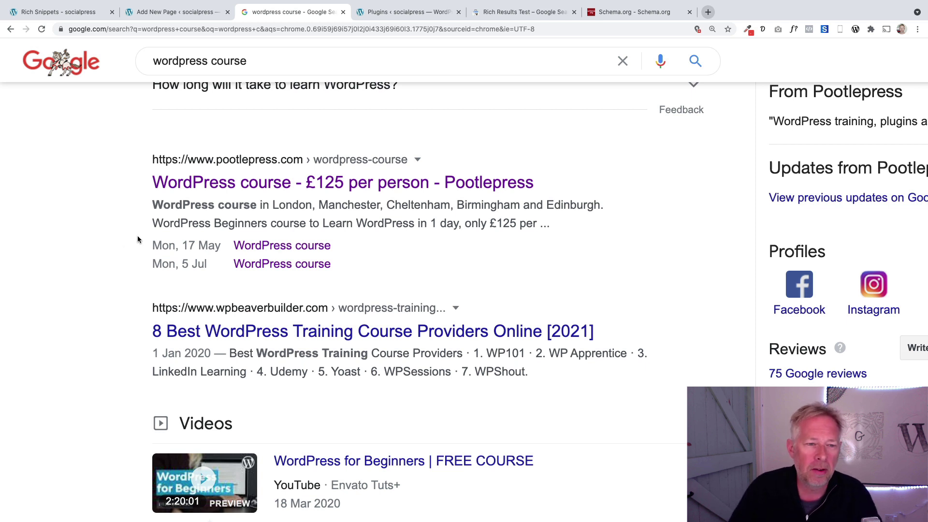
Highlight the Pootlepress result's event date rows showing 17 May and 5 Jul
{"action": "left_click_drag", "start_coordinate": [145, 159], "coordinate": [368, 279]}
{"action": "left_click", "coordinate": [385, 274]}
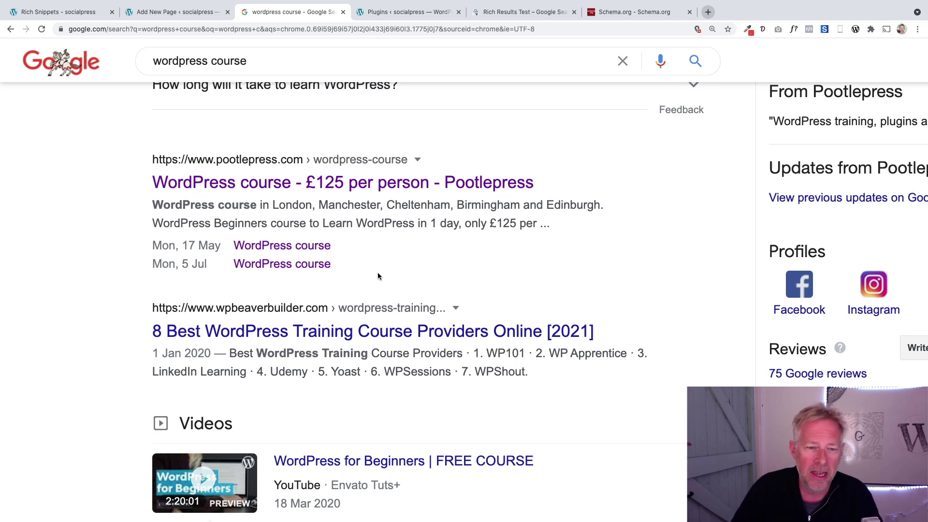
{"action": "scroll", "coordinate": [381, 272], "scroll_direction": "up", "scroll_amount": 1}
{"action": "left_click_drag", "start_coordinate": [381, 272], "coordinate": [149, 255]}
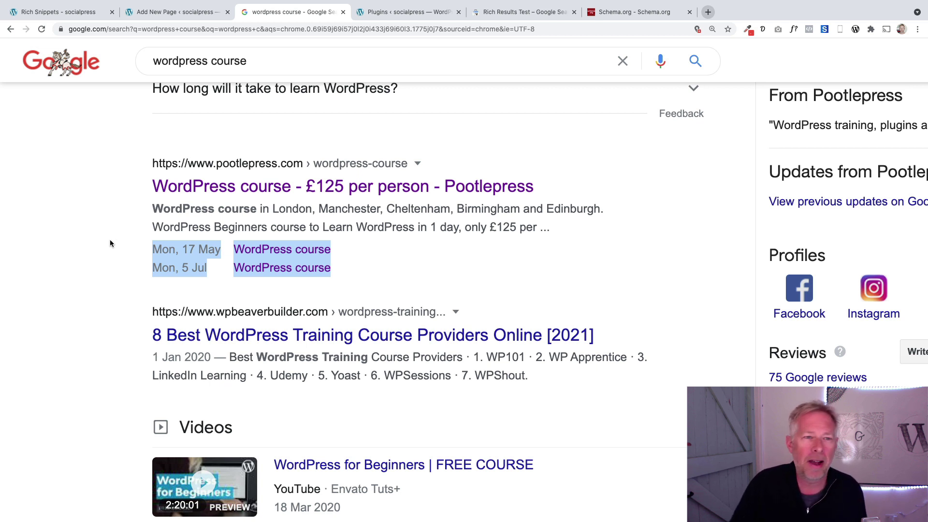
{"action": "left_click", "coordinate": [187, 13]}
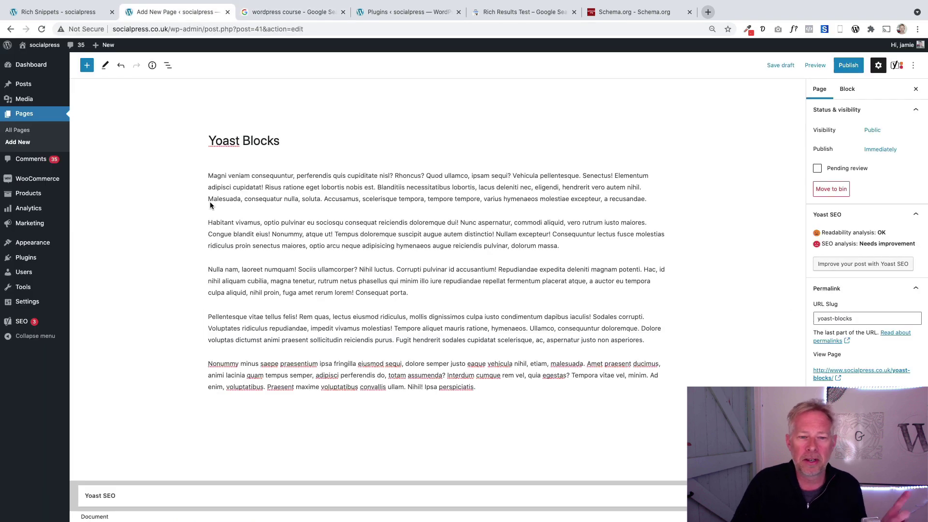
{"action": "key", "text": "super+equal"}
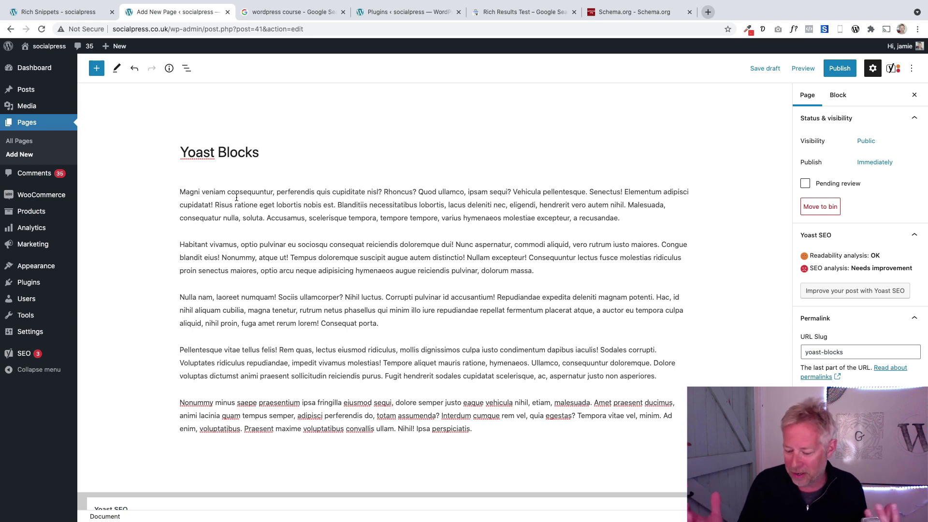
{"action": "left_click_drag", "start_coordinate": [173, 192], "coordinate": [483, 424]}
{"action": "key", "text": "ctrl+c"}
{"action": "left_click", "coordinate": [483, 424]}
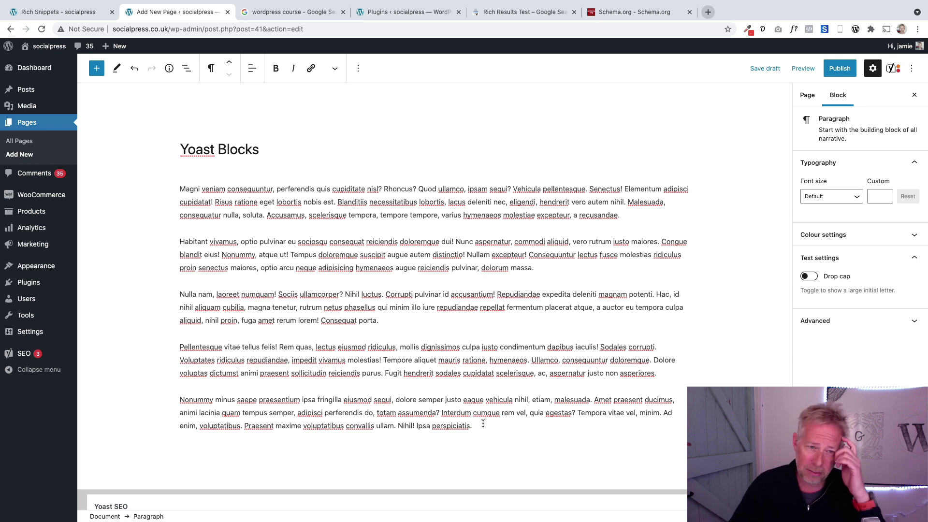
Add an empty block under the title and drop a Yoast FAQ block from Yoast Structured Data Blocks into it
{"action": "left_click", "coordinate": [270, 153]}
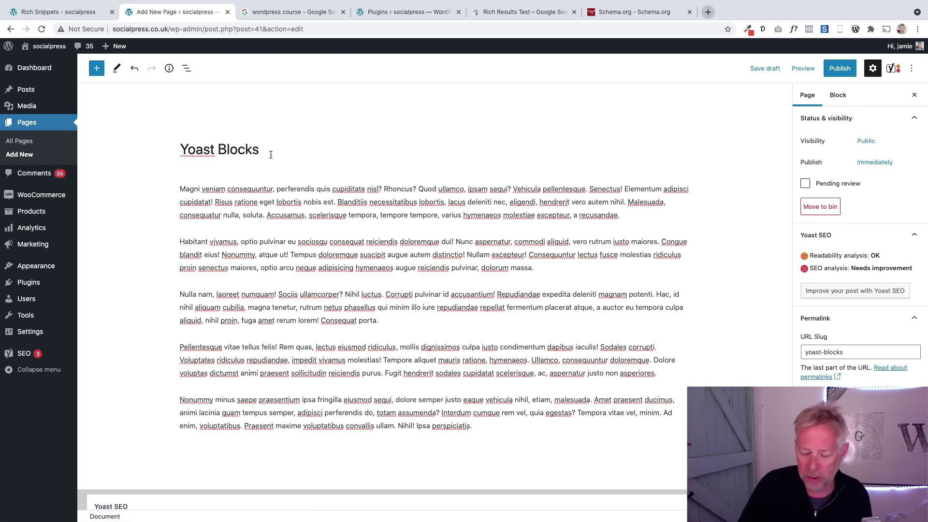
{"action": "key", "text": "Return"}
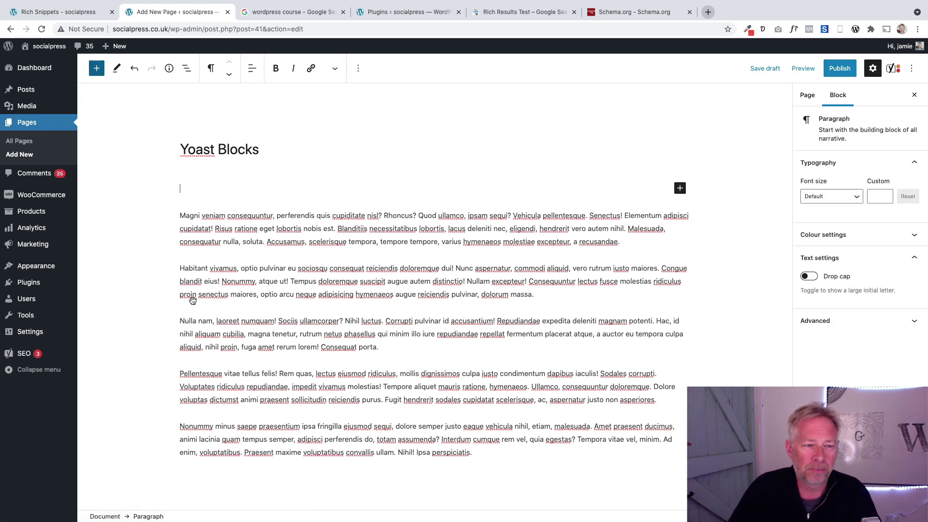
{"action": "left_click", "coordinate": [97, 69]}
{"action": "scroll", "coordinate": [186, 373], "scroll_direction": "down", "scroll_amount": 10}
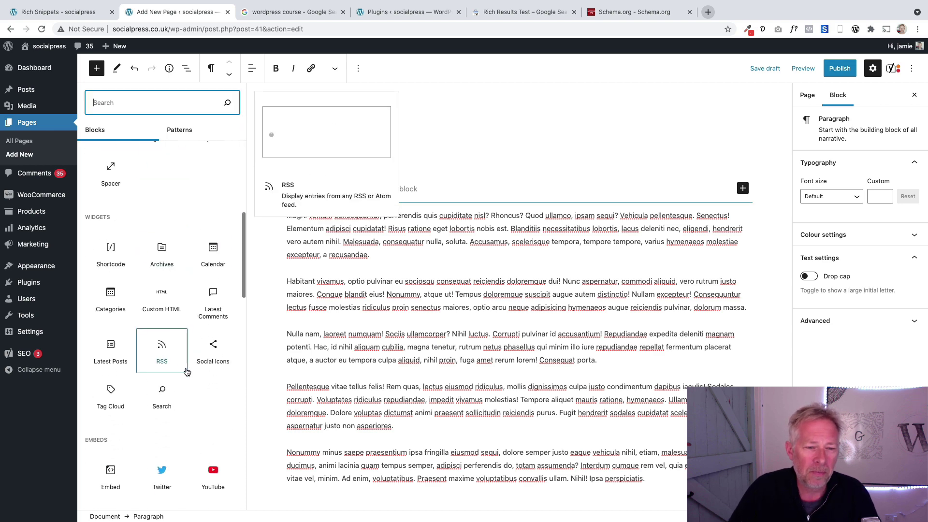
{"action": "scroll", "coordinate": [186, 372], "scroll_direction": "down", "scroll_amount": 15}
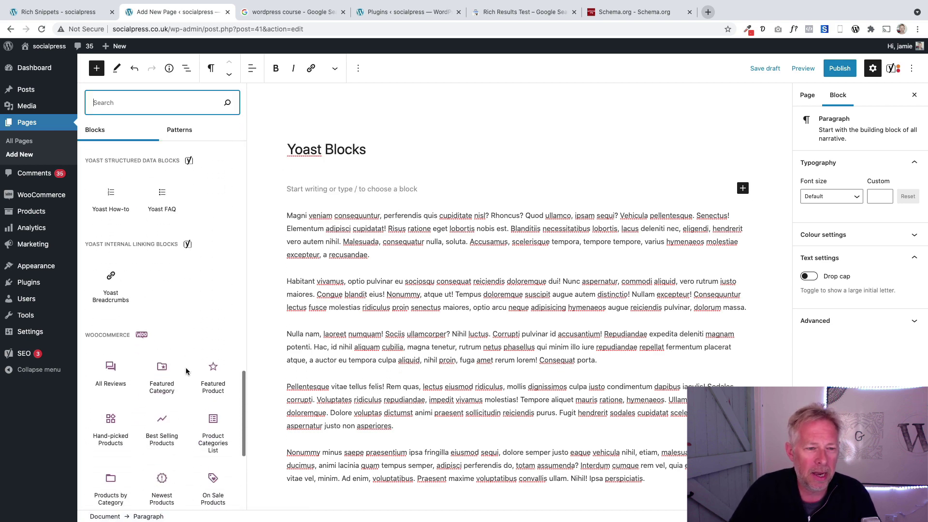
{"action": "scroll", "coordinate": [186, 371], "scroll_direction": "up", "scroll_amount": 2}
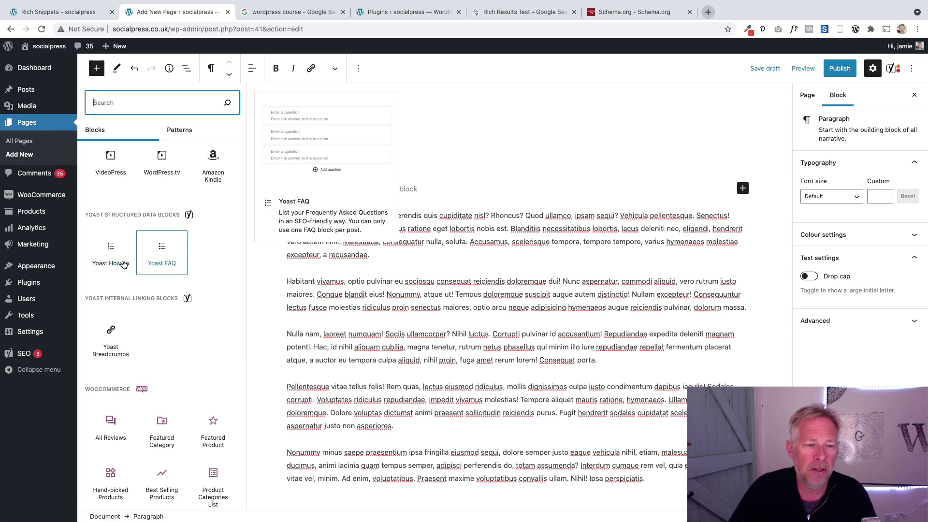
{"action": "mouse_move", "coordinate": [113, 263]}
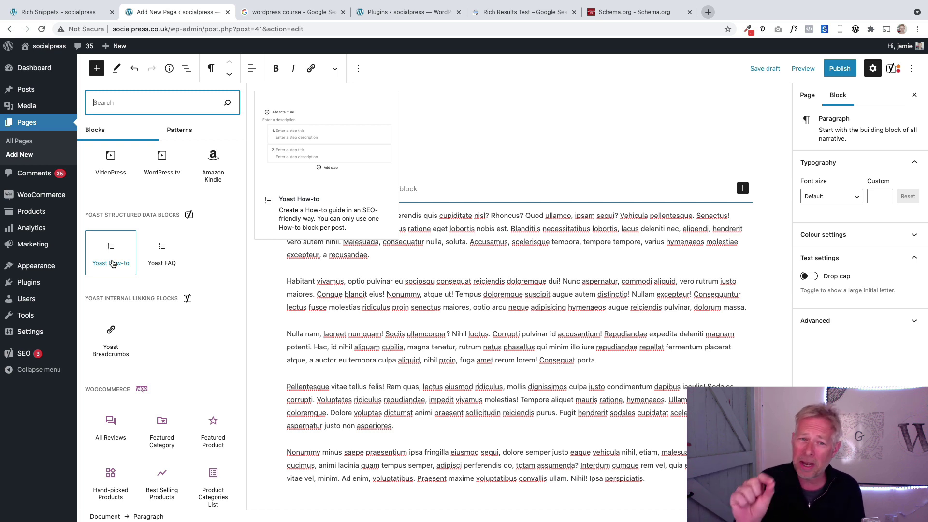
{"action": "left_click_drag", "start_coordinate": [162, 249], "coordinate": [376, 184]}
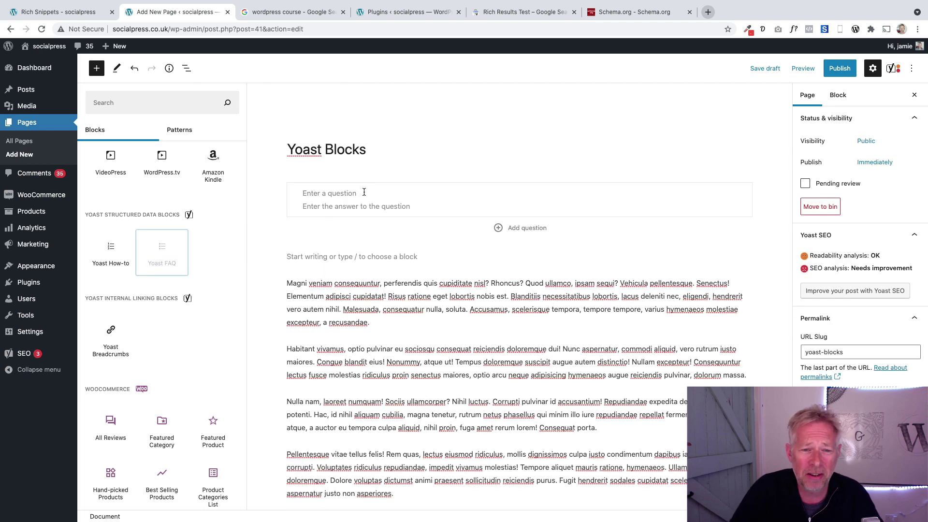
Enter the FAQ question 'How to biol an egg?' and paste the placeholder paragraphs as its answer
{"action": "left_click", "coordinate": [364, 193]}
{"action": "type", "text": "How to "}
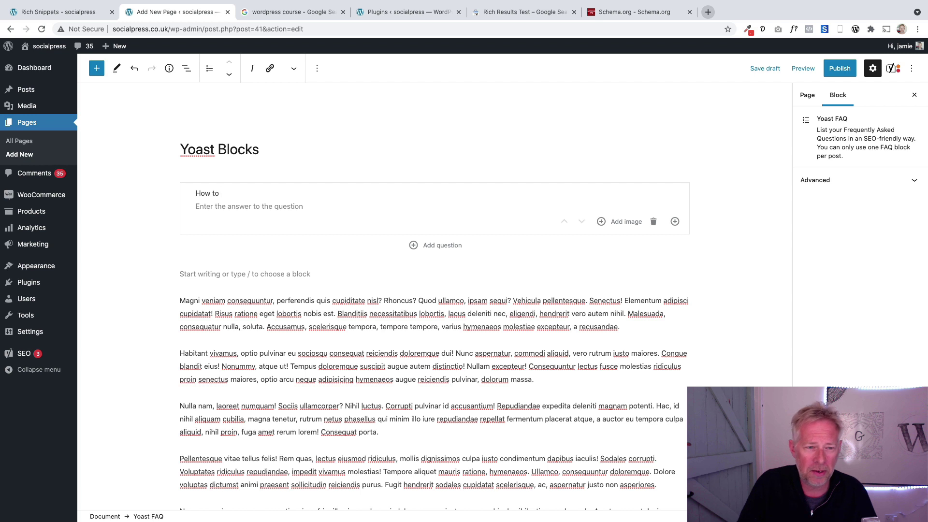
{"action": "type", "text": "bi"}
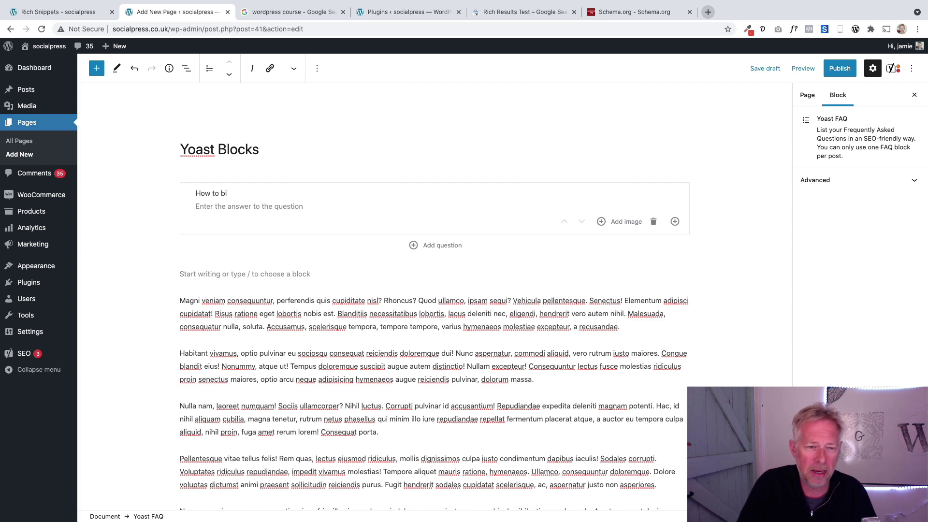
{"action": "key", "text": "BackSpace"}
{"action": "type", "text": "oil an egg?"}
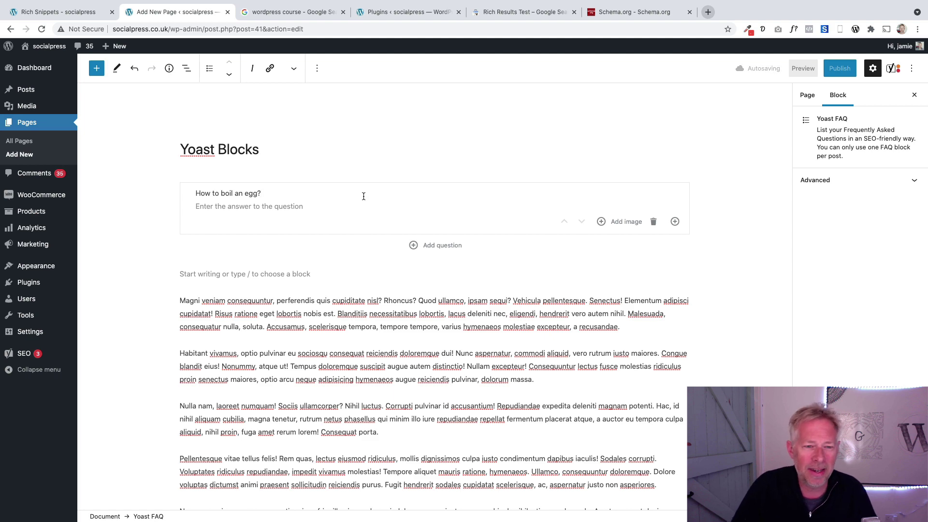
{"action": "left_click", "coordinate": [336, 206]}
{"action": "key", "text": "ctrl+v"}
{"action": "scroll", "coordinate": [358, 221], "scroll_direction": "up", "scroll_amount": 5}
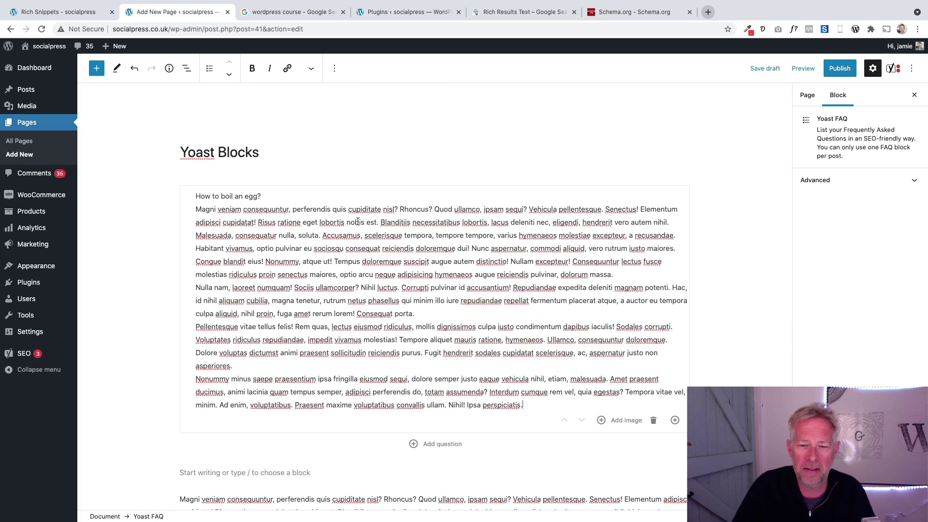
{"action": "left_click", "coordinate": [277, 197]}
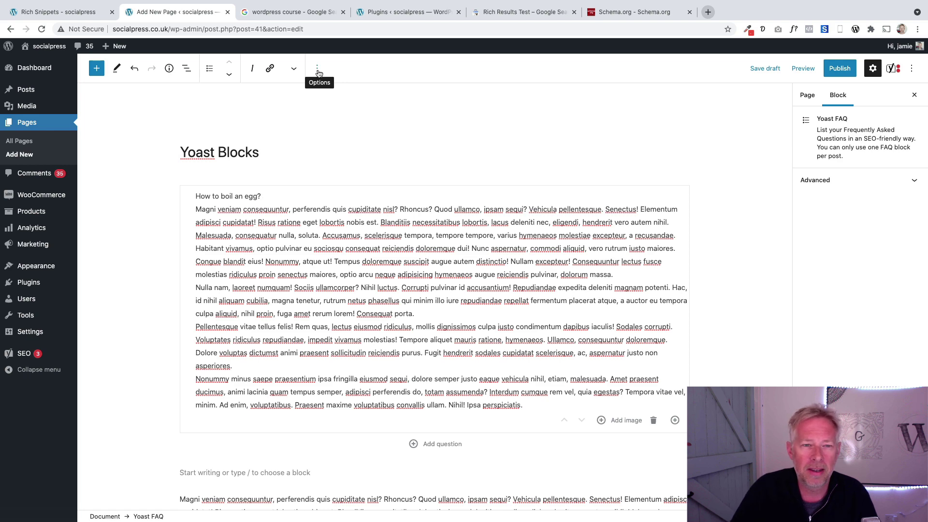
Switch the FAQ block to raw HTML and select its schema-faq class name
{"action": "left_click", "coordinate": [318, 71]}
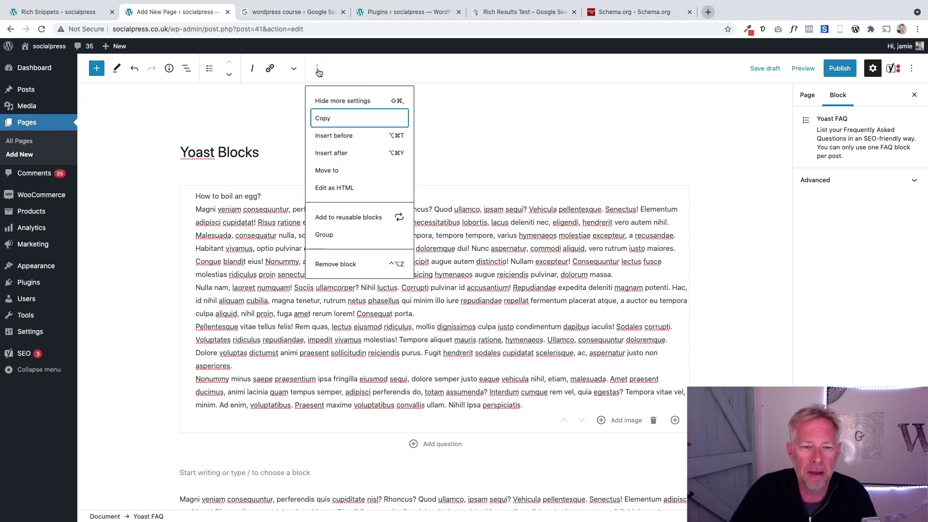
{"action": "left_click", "coordinate": [327, 186]}
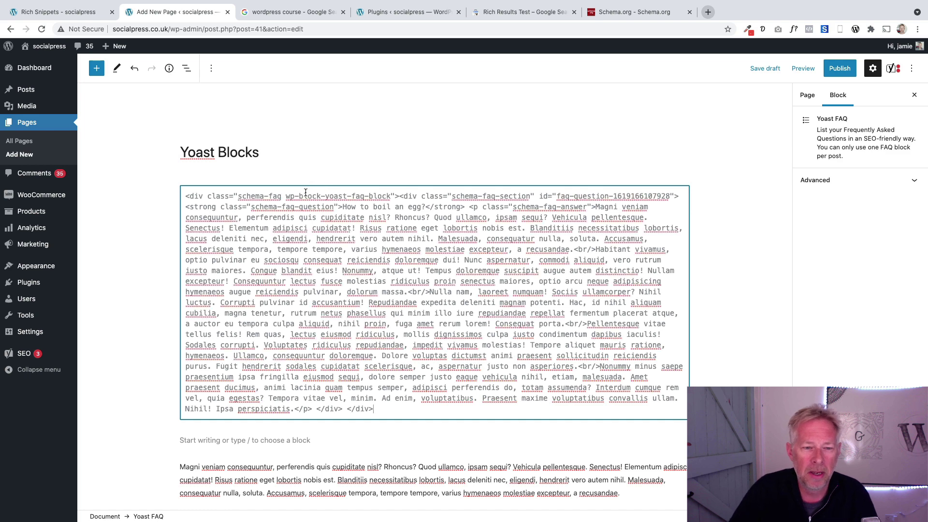
{"action": "left_click_drag", "start_coordinate": [238, 197], "coordinate": [281, 192]}
Zoom the page to 175% to read the HTML, then reset to 100% below the title
{"action": "key", "text": "super+equal"}
{"action": "key", "text": "super+equal"}
{"action": "key", "text": "super+equal"}
{"action": "key", "text": "super+equal"}
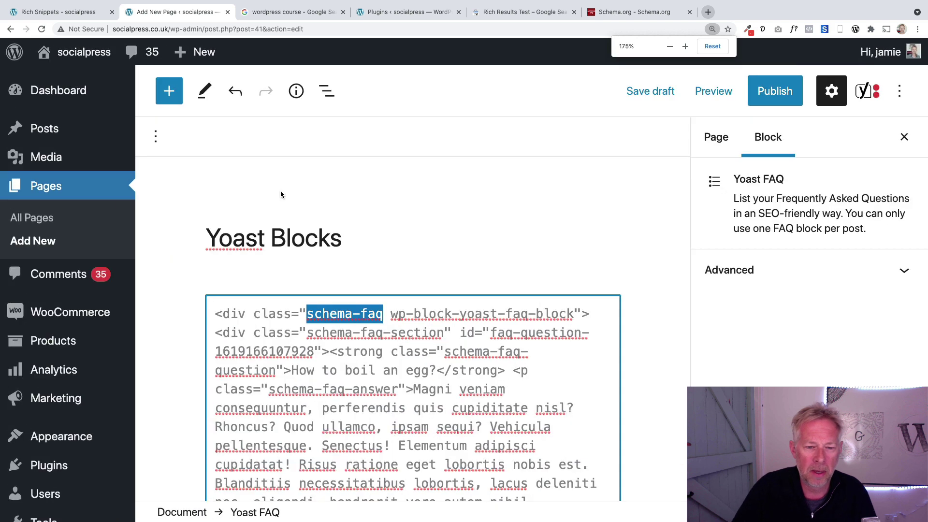
{"action": "scroll", "coordinate": [359, 333], "scroll_direction": "down", "scroll_amount": 3}
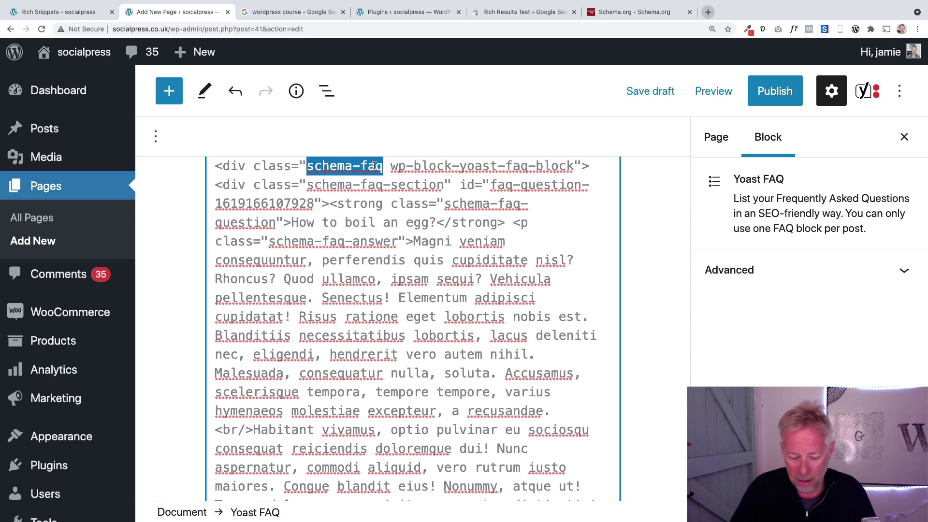
{"action": "key", "text": "super+minus"}
{"action": "key", "text": "super+minus"}
{"action": "key", "text": "super+minus"}
{"action": "key", "text": "super+minus"}
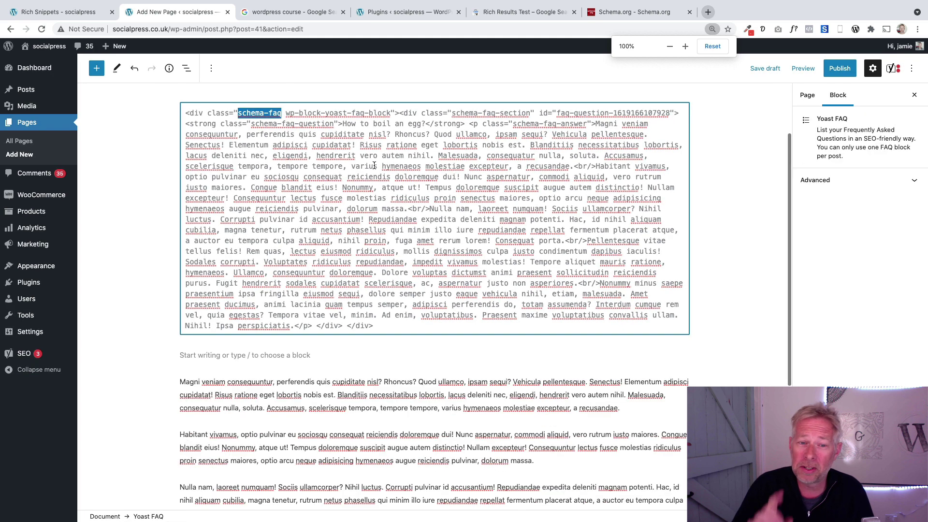
{"action": "scroll", "coordinate": [374, 166], "scroll_direction": "up", "scroll_amount": 4}
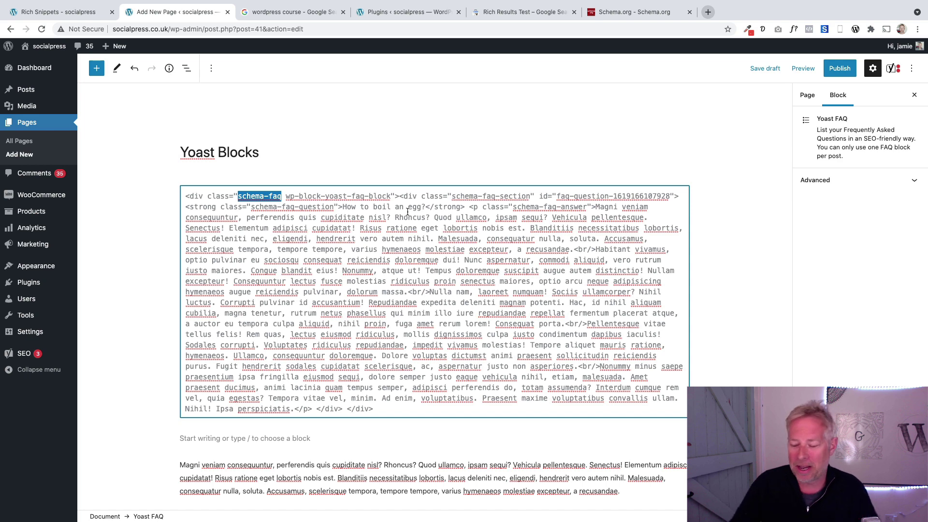
{"action": "left_click", "coordinate": [631, 12]}
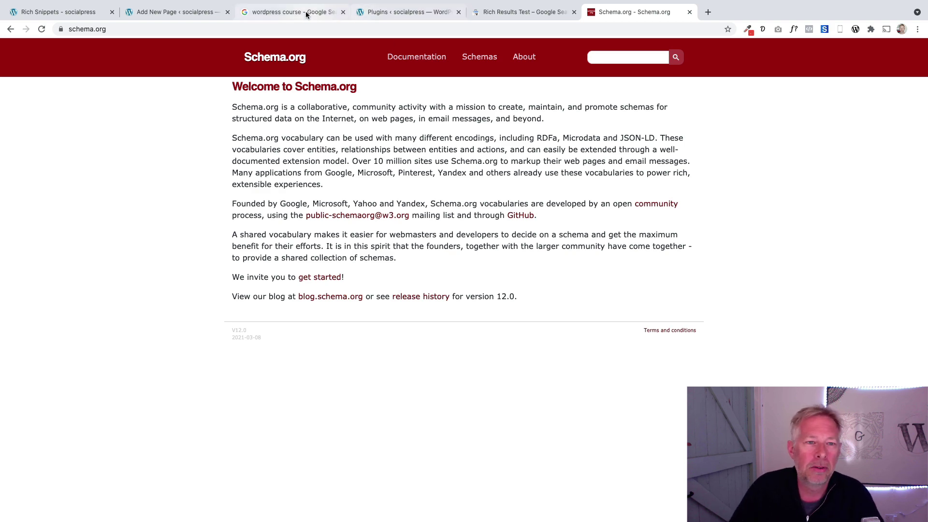
{"action": "left_click", "coordinate": [165, 14]}
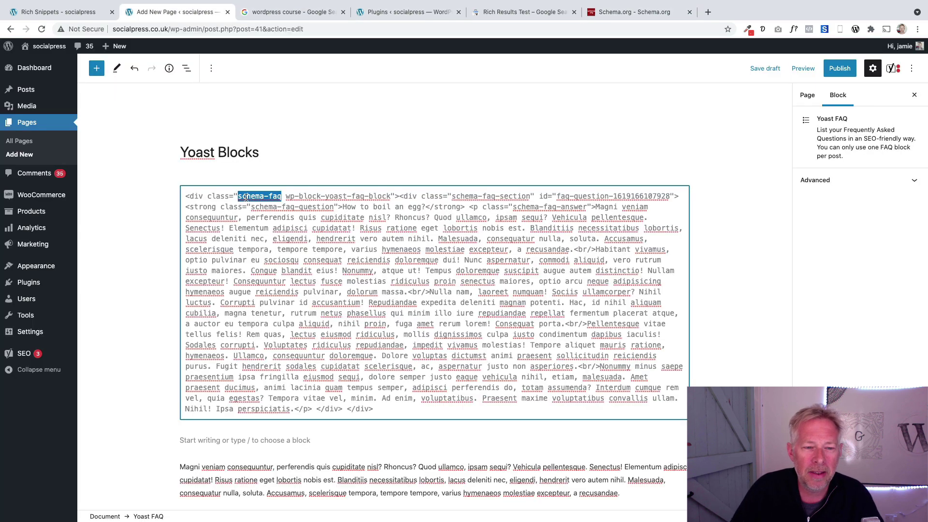
Mark the schema- prefix, add an empty block under the title, then leave unsaved for Installed Plugins
{"action": "left_click_drag", "start_coordinate": [238, 196], "coordinate": [281, 191]}
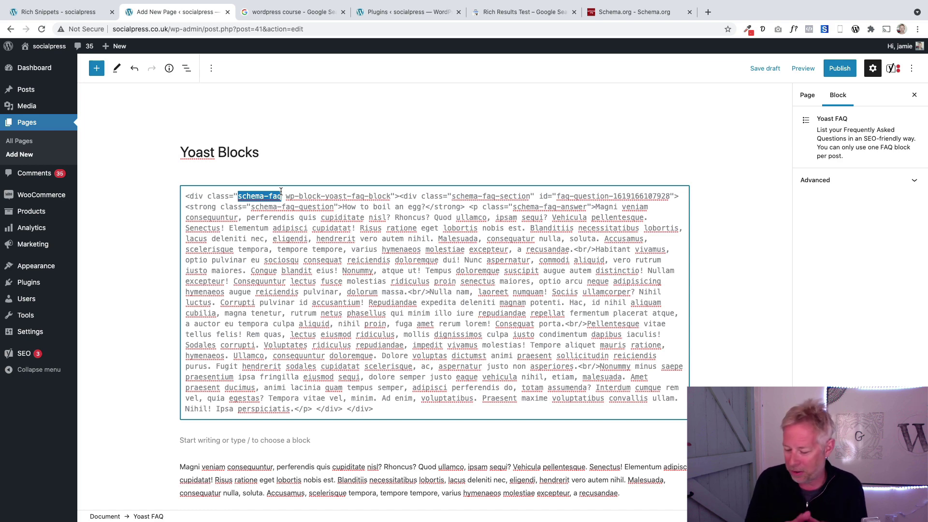
{"action": "left_click", "coordinate": [288, 155]}
{"action": "key", "text": "Return"}
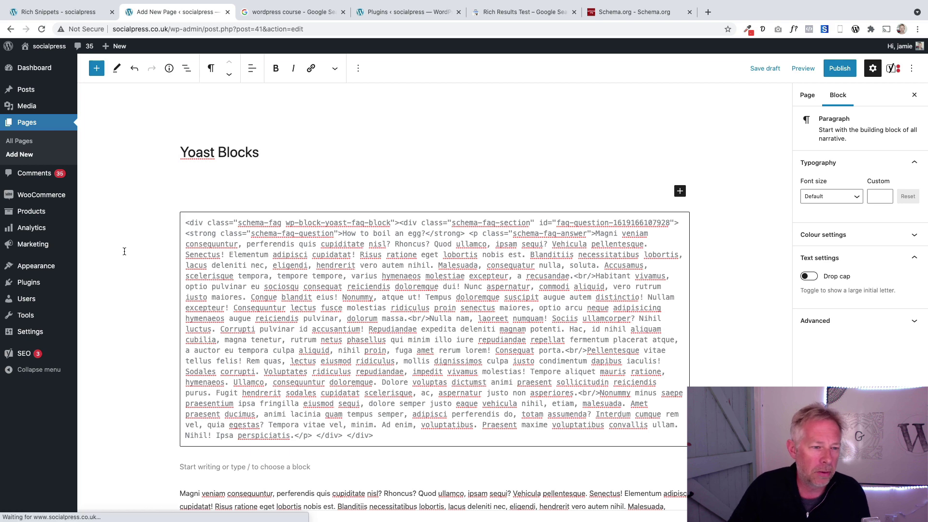
{"action": "left_click", "coordinate": [90, 286]}
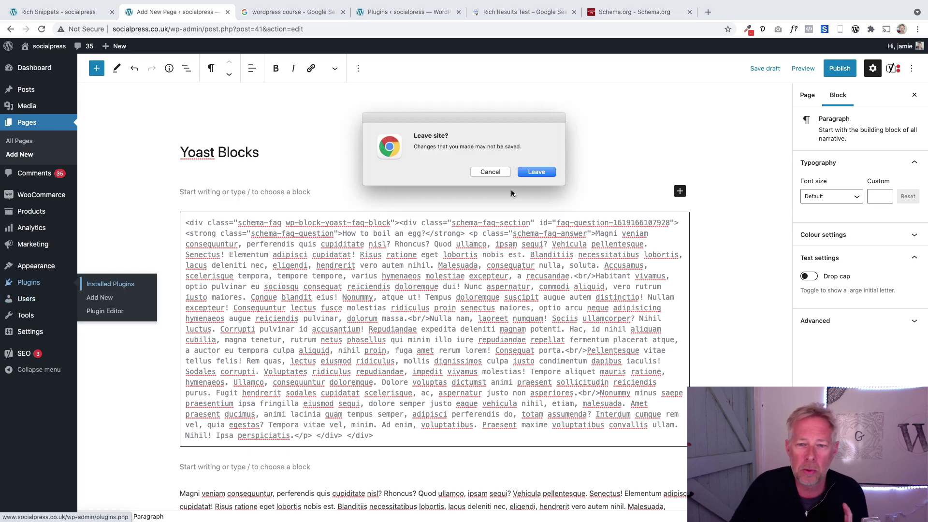
{"action": "left_click", "coordinate": [528, 177]}
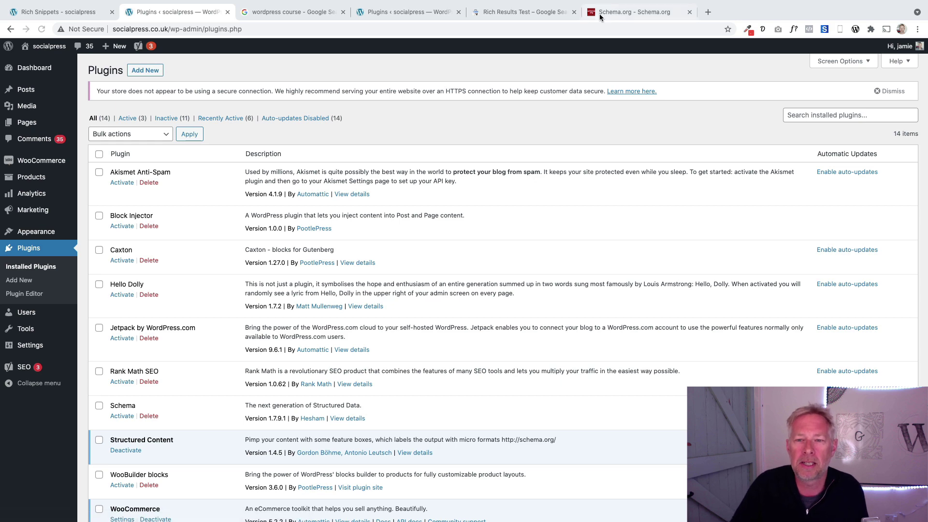
View Schema.org's Organization of Schemas overview, then return to the WordPress installed plugins list
{"action": "left_click", "coordinate": [600, 13]}
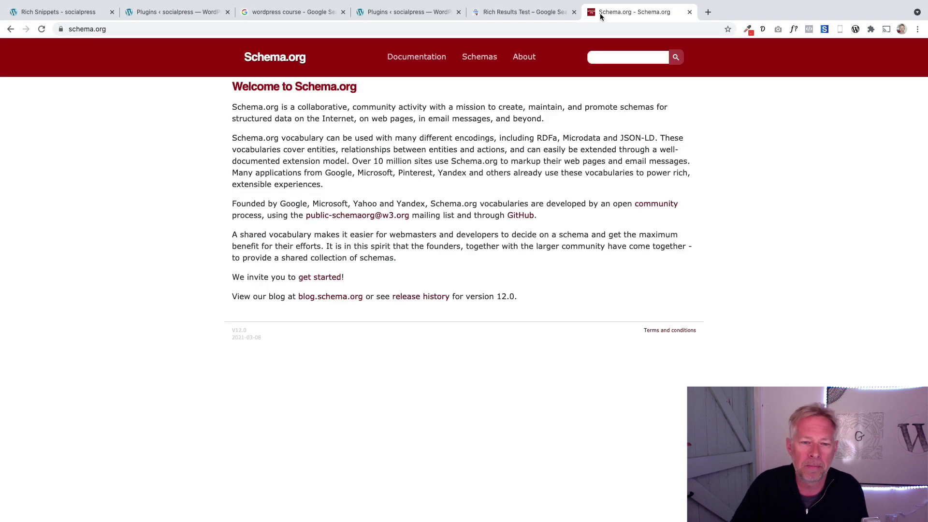
{"action": "left_click", "coordinate": [479, 57]}
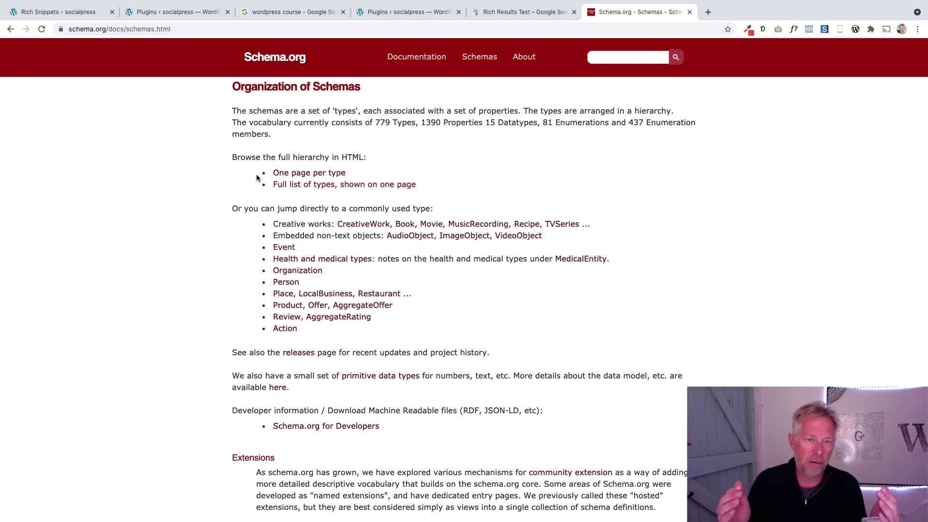
{"action": "left_click", "coordinate": [176, 15]}
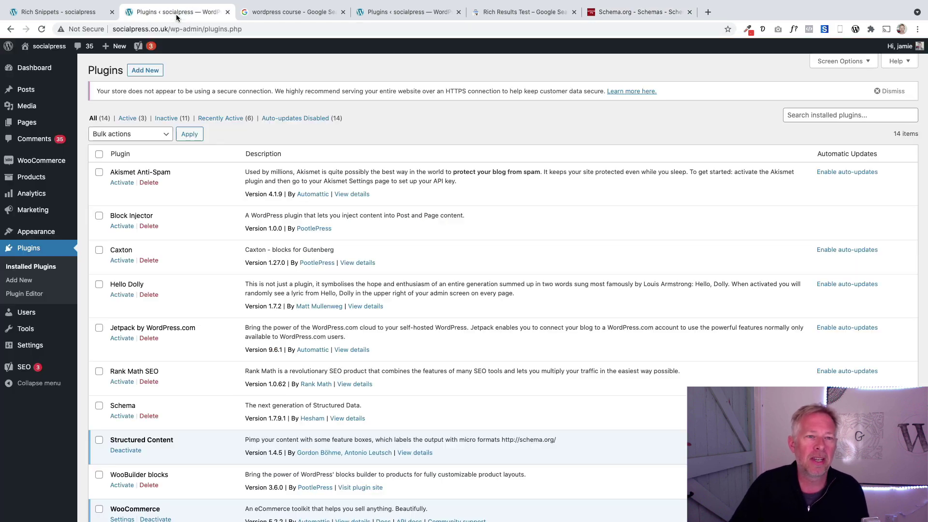
Enlarge the plugins list to highlight the active Structured Content plugin name, then zoom back out
{"action": "scroll", "coordinate": [300, 242], "scroll_direction": "down", "scroll_amount": 3}
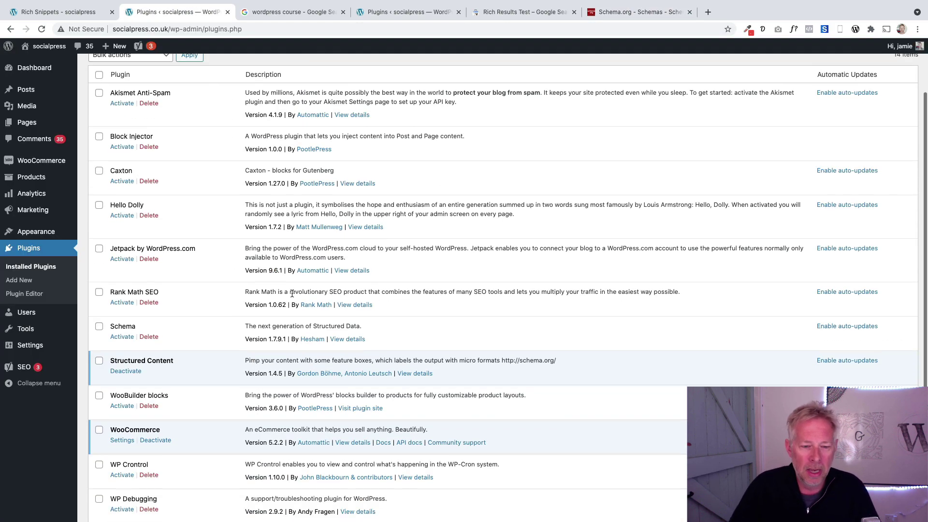
{"action": "key", "text": "super+plus"}
{"action": "key", "text": "super+plus"}
{"action": "scroll", "coordinate": [300, 300], "scroll_direction": "down", "scroll_amount": 5}
{"action": "key", "text": "super+plus"}
{"action": "key", "text": "super+plus"}
{"action": "scroll", "coordinate": [367, 353], "scroll_direction": "down", "scroll_amount": 3}
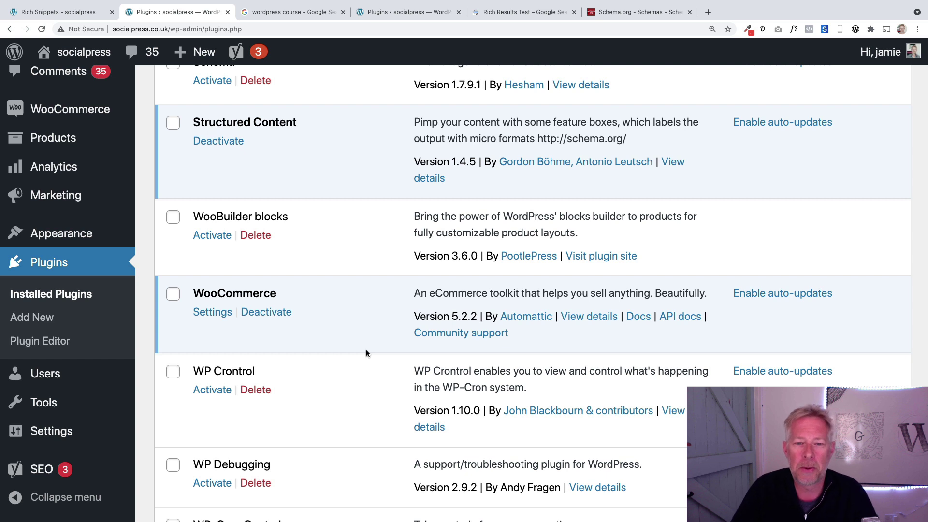
{"action": "left_click_drag", "start_coordinate": [308, 127], "coordinate": [193, 124]}
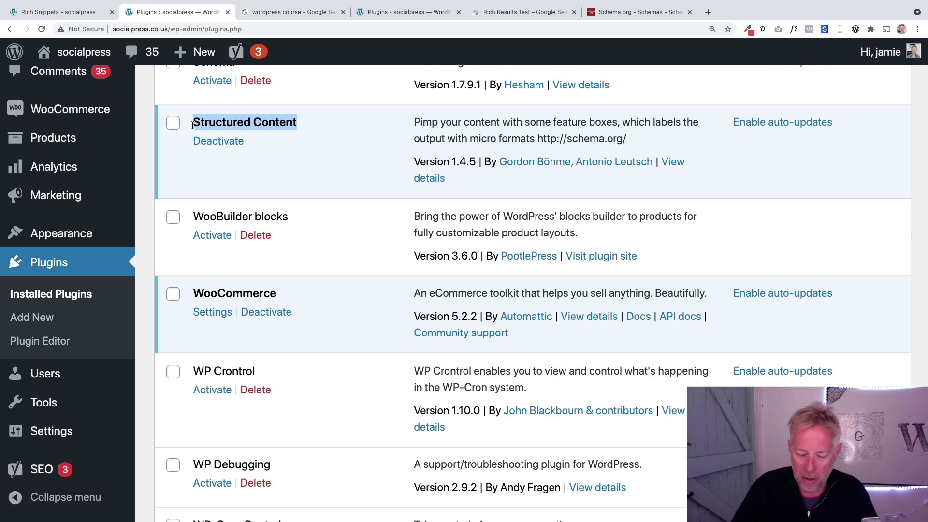
{"action": "key", "text": "super+minus"}
{"action": "key", "text": "super+minus"}
{"action": "key", "text": "super+minus"}
{"action": "scroll", "coordinate": [198, 140], "scroll_direction": "up", "scroll_amount": 3}
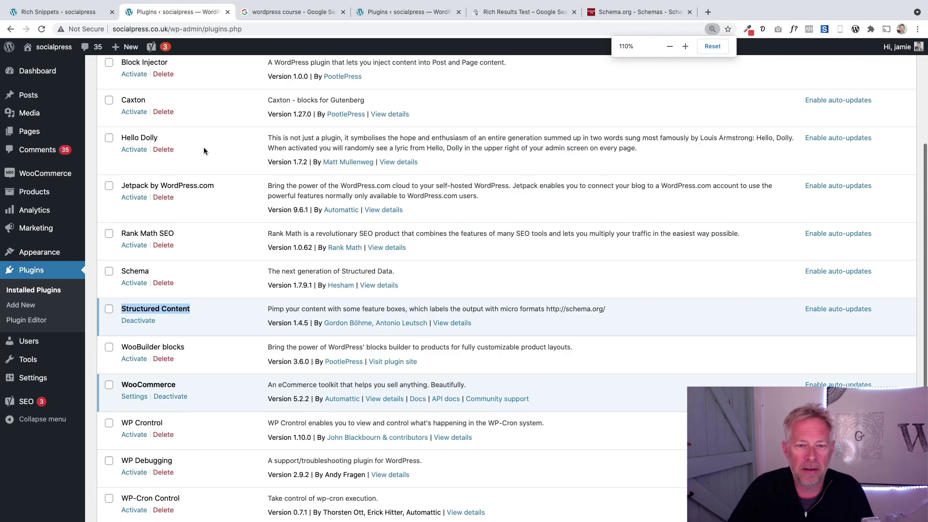
{"action": "scroll", "coordinate": [203, 152], "scroll_direction": "up", "scroll_amount": 5}
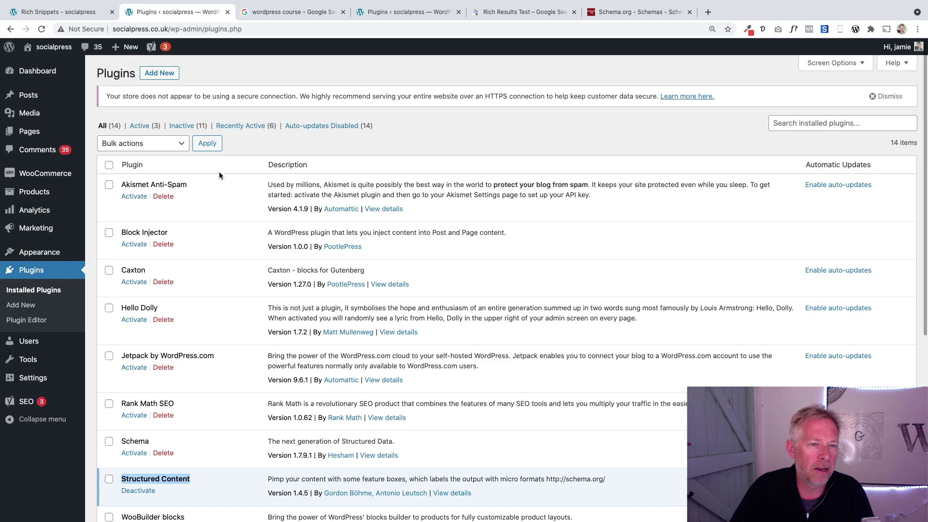
{"action": "left_click", "coordinate": [74, 13]}
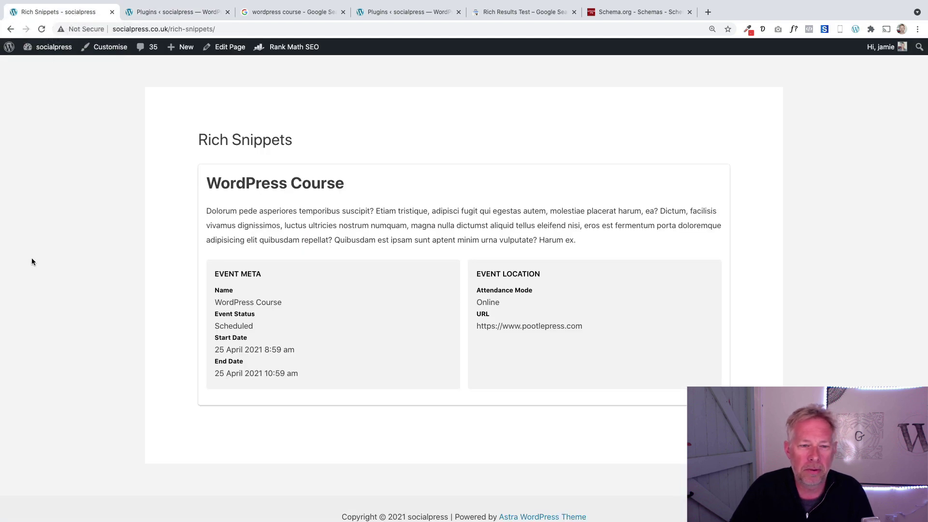
Highlight the WordPress Course event description, then open the Rich Snippets page for editing
{"action": "left_click_drag", "start_coordinate": [230, 211], "coordinate": [585, 240]}
{"action": "left_click", "coordinate": [588, 240]}
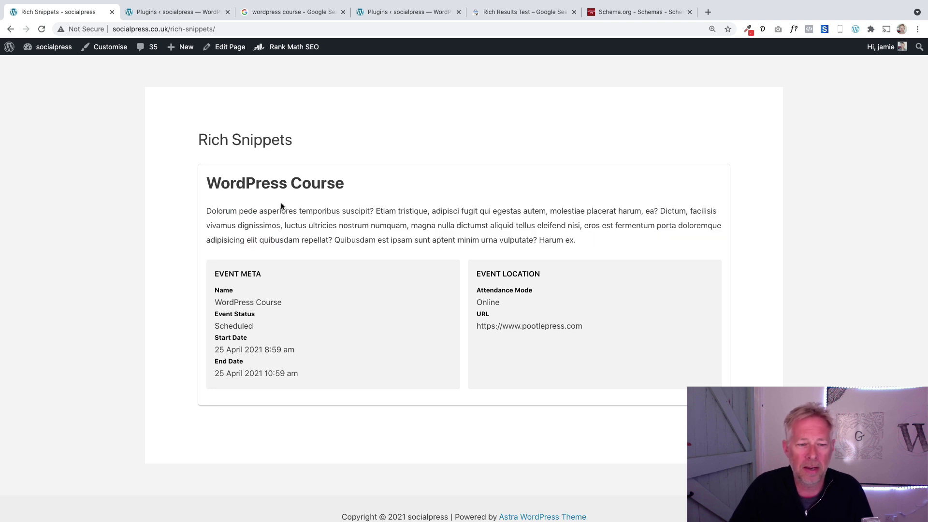
{"action": "left_click", "coordinate": [226, 46]}
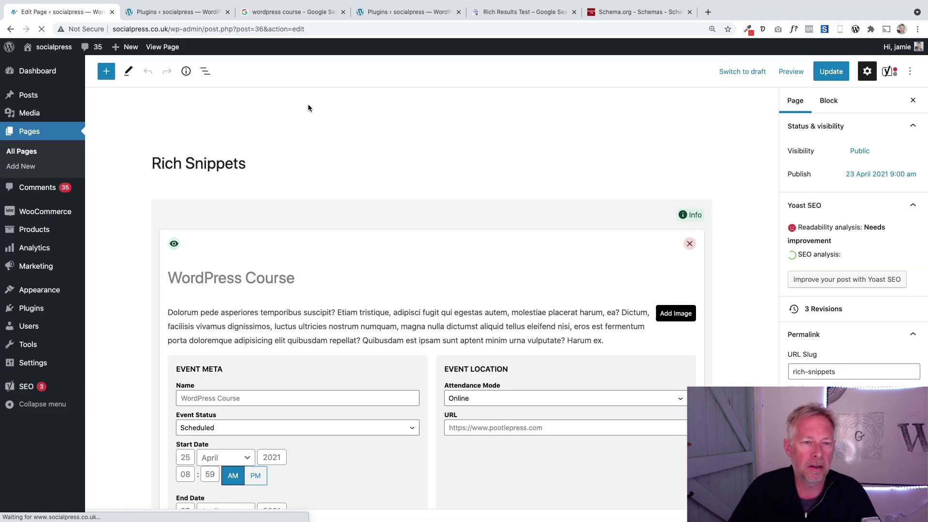
Add an empty block below the Rich Snippets title and bring up the block inserter
{"action": "left_click", "coordinate": [309, 108]}
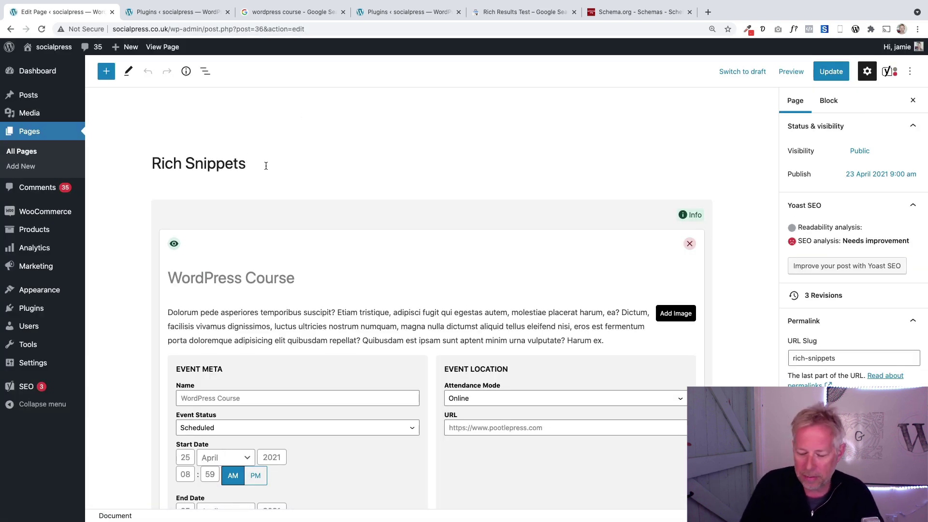
{"action": "key", "text": "Return"}
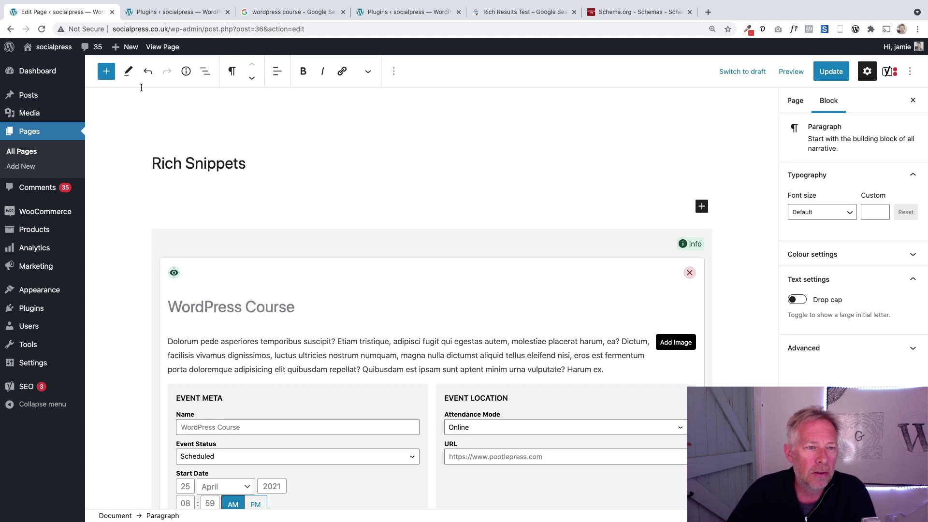
{"action": "left_click", "coordinate": [107, 76]}
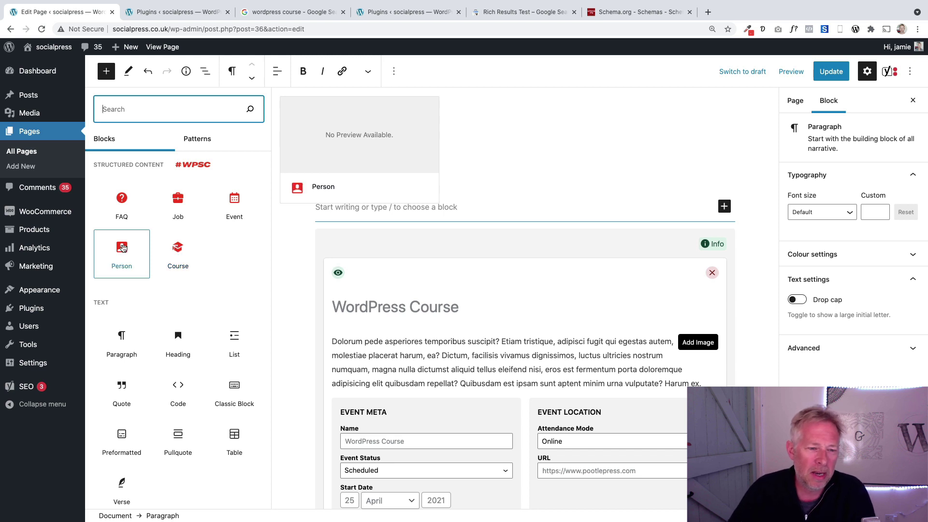
Place a Structured Content Course block below the Rich Snippets title
{"action": "left_click_drag", "start_coordinate": [178, 249], "coordinate": [382, 213]}
{"action": "scroll", "coordinate": [392, 366], "scroll_direction": "down", "scroll_amount": 3}
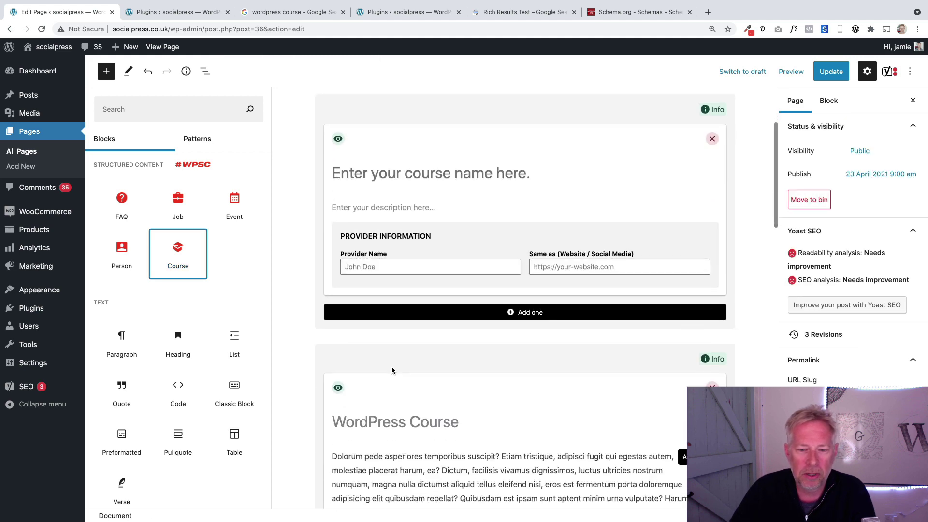
{"action": "scroll", "coordinate": [391, 367], "scroll_direction": "up", "scroll_amount": 1}
{"action": "left_click", "coordinate": [381, 318]}
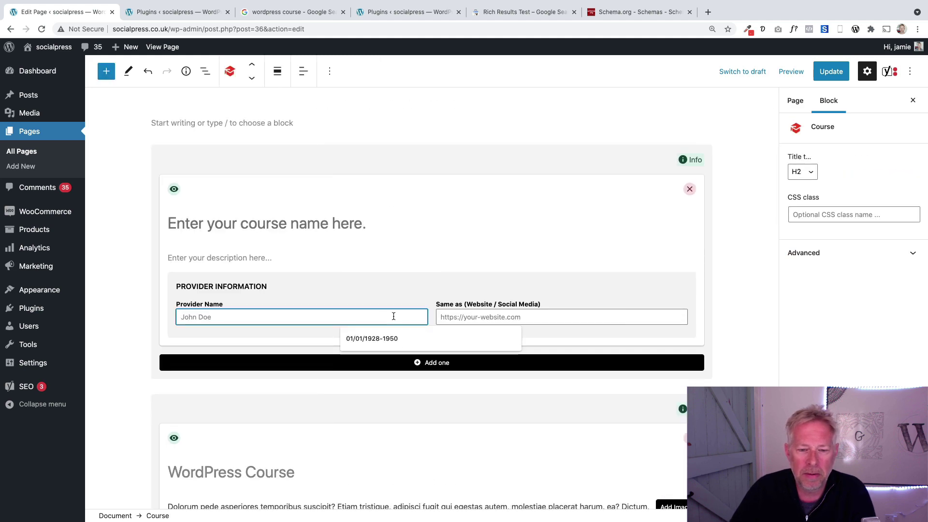
Set the WordPress Course event's offer availability to In Stock, then select the empty Course block
{"action": "scroll", "coordinate": [358, 382], "scroll_direction": "down", "scroll_amount": 4}
{"action": "scroll", "coordinate": [357, 382], "scroll_direction": "down", "scroll_amount": 2}
{"action": "scroll", "coordinate": [323, 200], "scroll_direction": "down", "scroll_amount": 2}
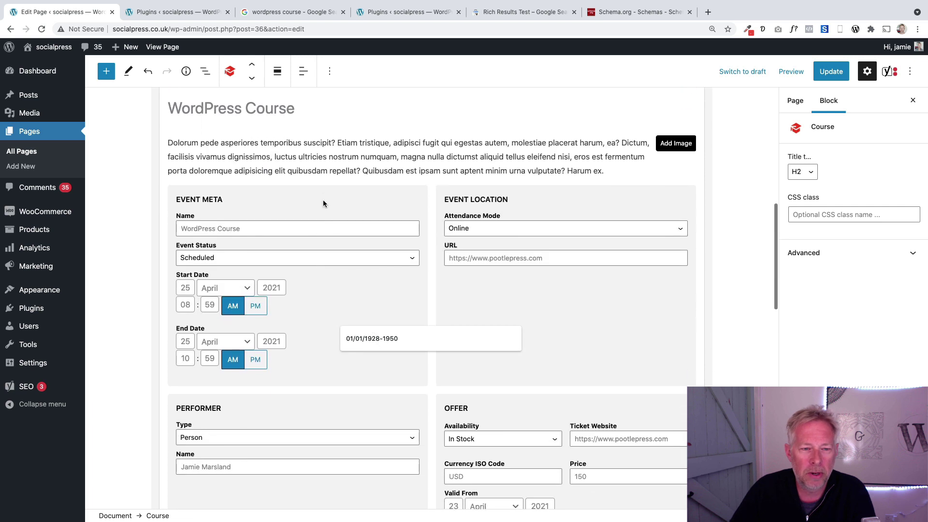
{"action": "scroll", "coordinate": [292, 271], "scroll_direction": "down", "scroll_amount": 1}
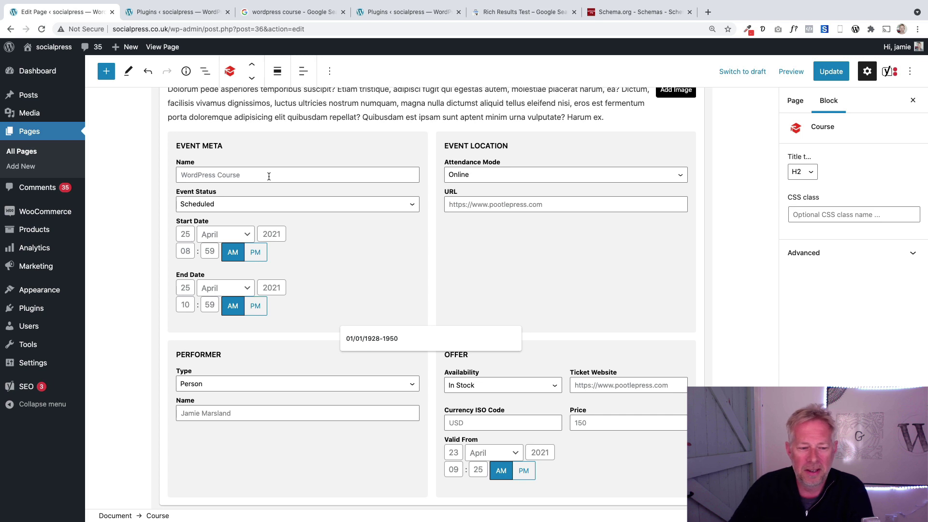
{"action": "left_click", "coordinate": [482, 387]}
{"action": "left_click", "coordinate": [482, 390]}
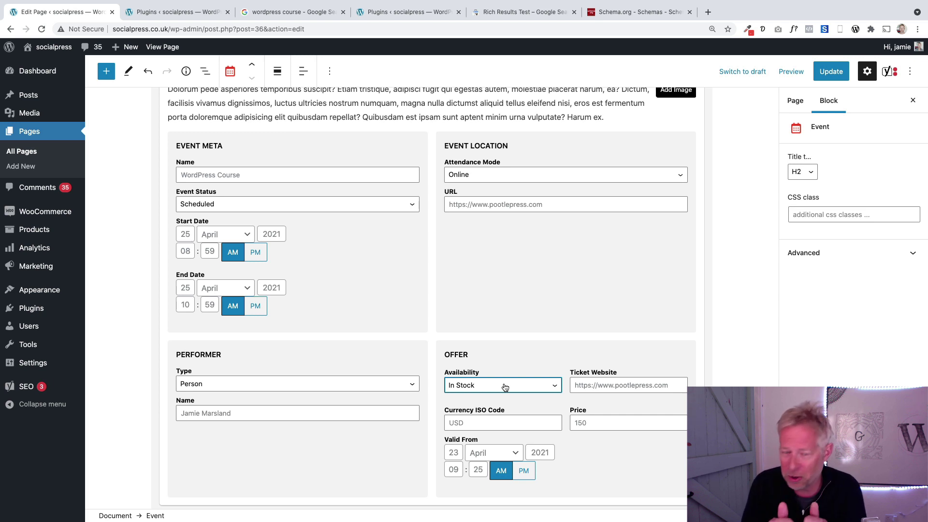
{"action": "scroll", "coordinate": [504, 385], "scroll_direction": "up", "scroll_amount": 5}
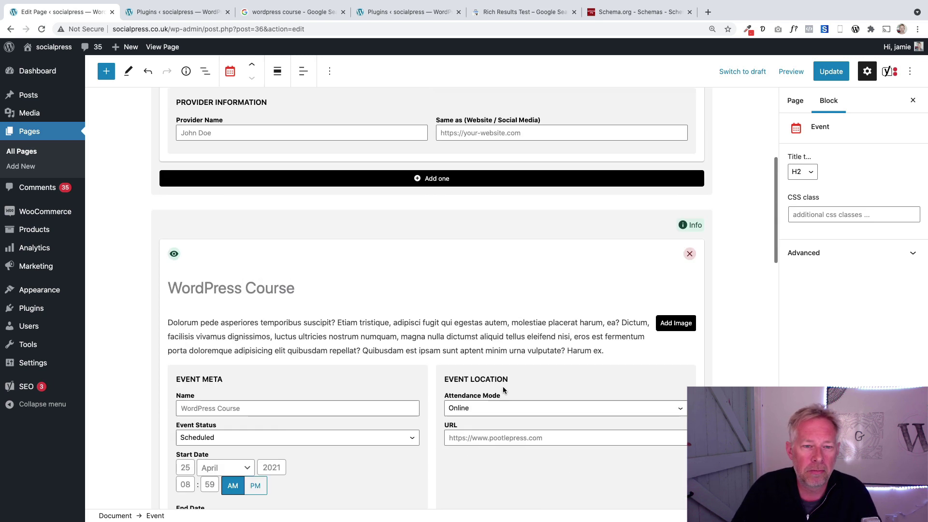
{"action": "scroll", "coordinate": [357, 116], "scroll_direction": "up", "scroll_amount": 4}
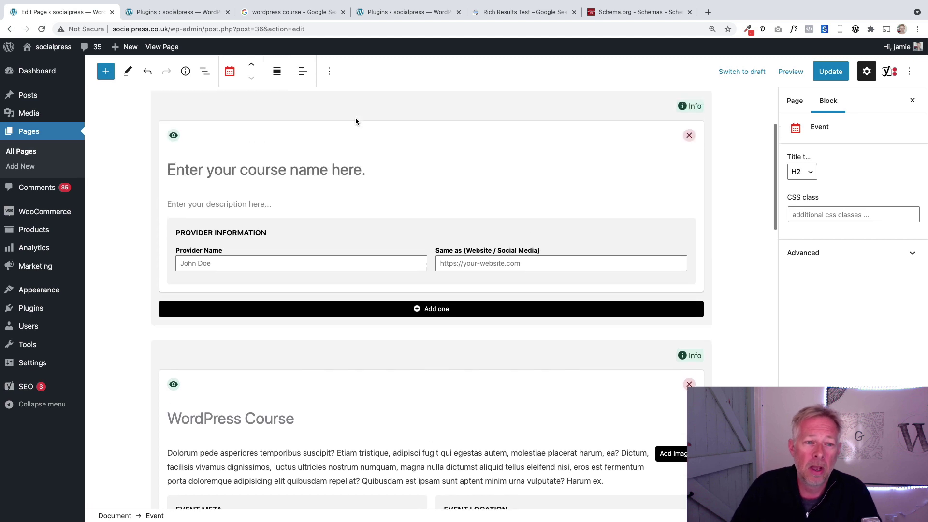
{"action": "left_click", "coordinate": [376, 174]}
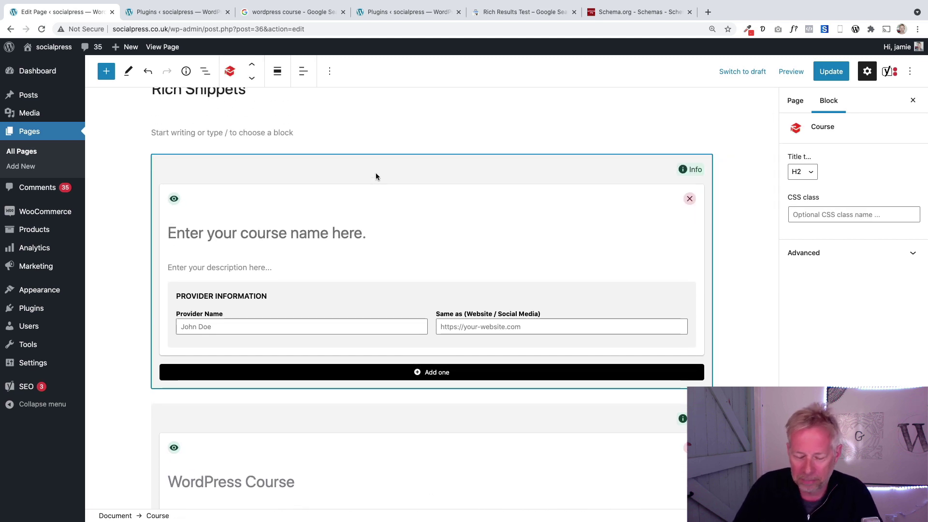
Delete the empty Course block and save the updated Rich Snippets page
{"action": "key", "text": "Delete"}
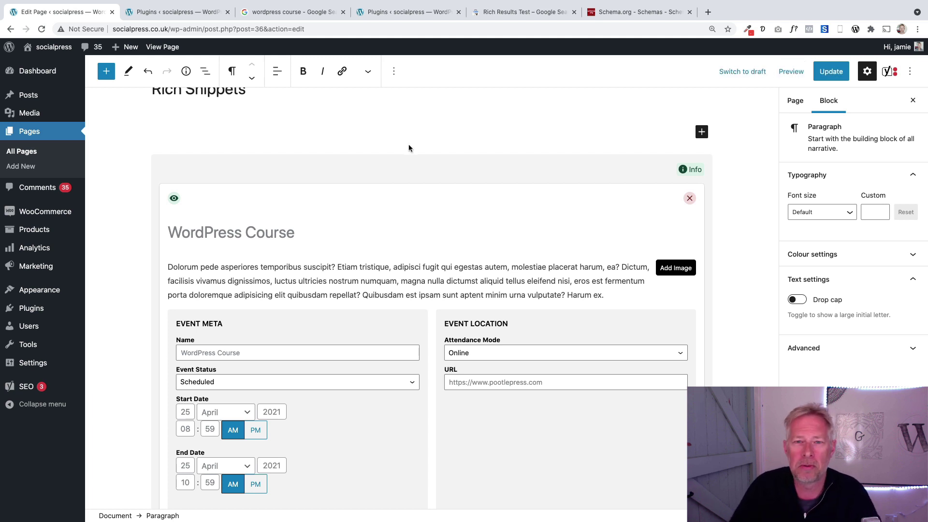
{"action": "key", "text": "super+5"}
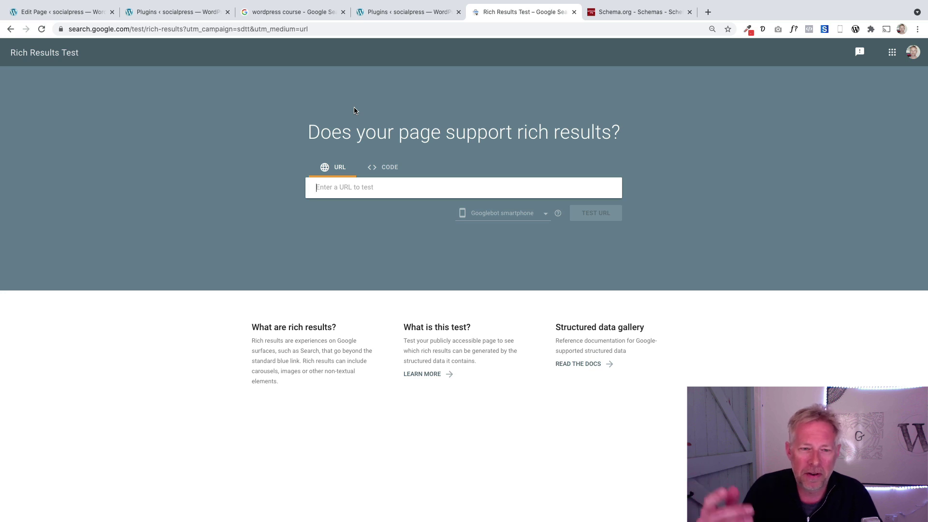
{"action": "left_click", "coordinate": [367, 184]}
{"action": "left_click", "coordinate": [172, 12]}
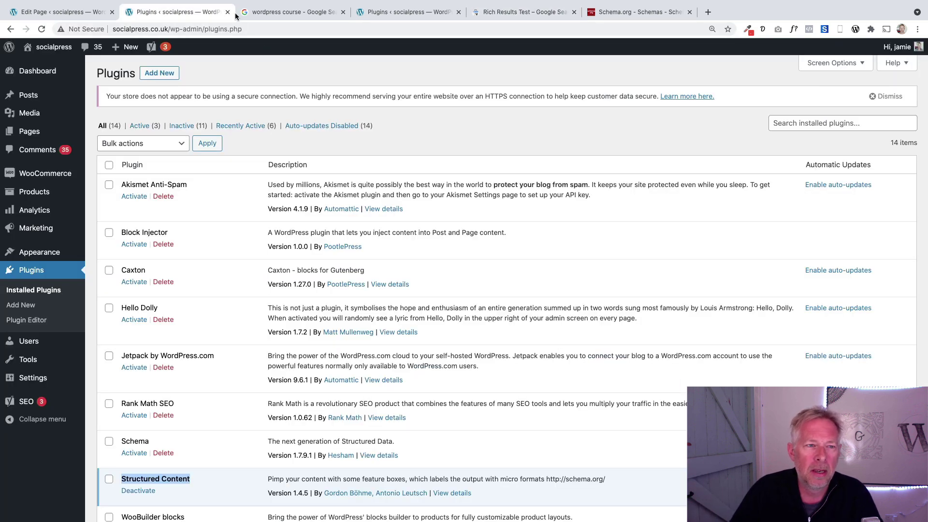
{"action": "left_click", "coordinate": [55, 18]}
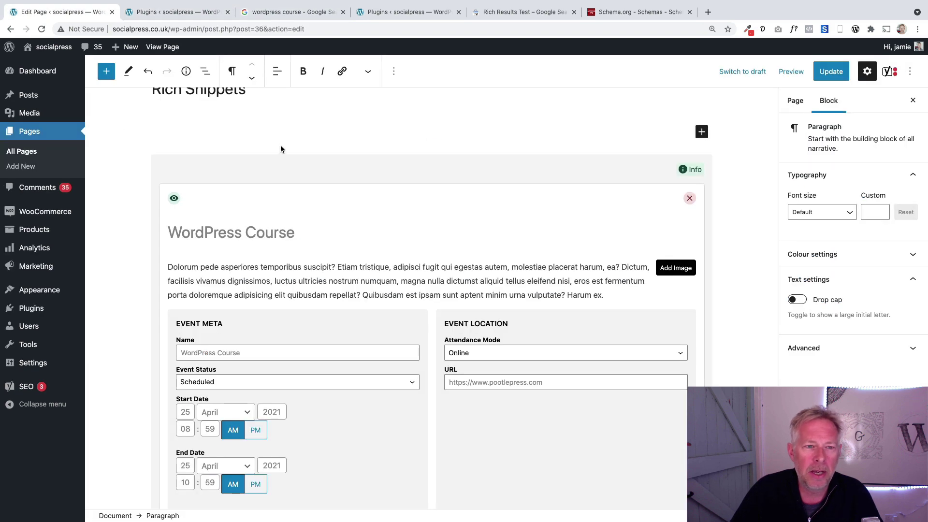
{"action": "key", "text": "super+s"}
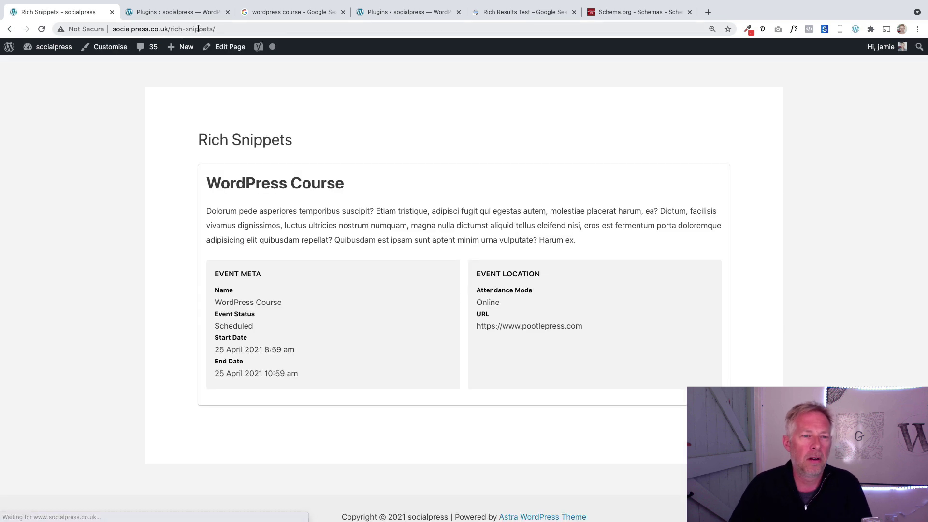
Copy the live Rich Snippets page URL into Rich Results Test and run the test
{"action": "left_click", "coordinate": [198, 29]}
{"action": "key", "text": "super+c"}
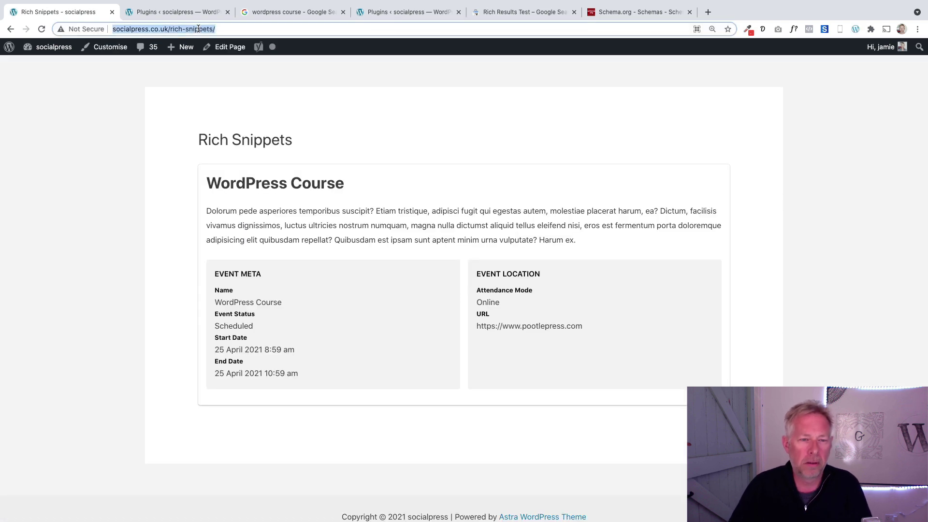
{"action": "left_click", "coordinate": [525, 11]}
{"action": "key", "text": "super+v"}
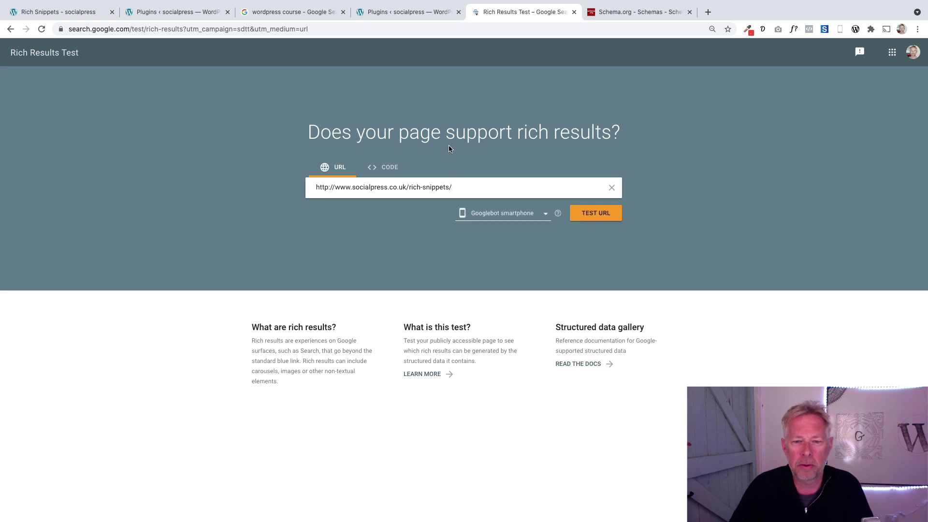
{"action": "left_click_drag", "start_coordinate": [459, 187], "coordinate": [279, 186]}
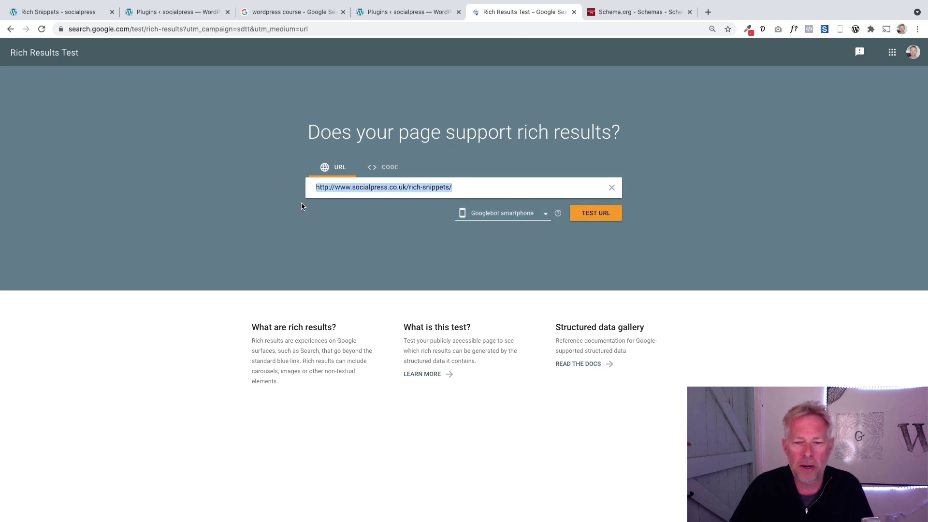
{"action": "left_click", "coordinate": [604, 217]}
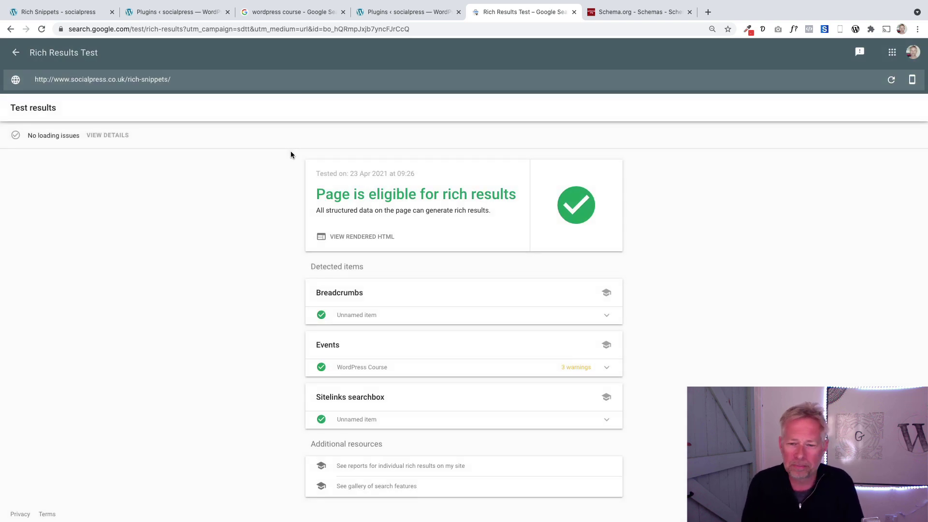
Expand the WordPress Course event to show its missing organizer, image and offers warnings
{"action": "left_click_drag", "start_coordinate": [317, 194], "coordinate": [438, 191]}
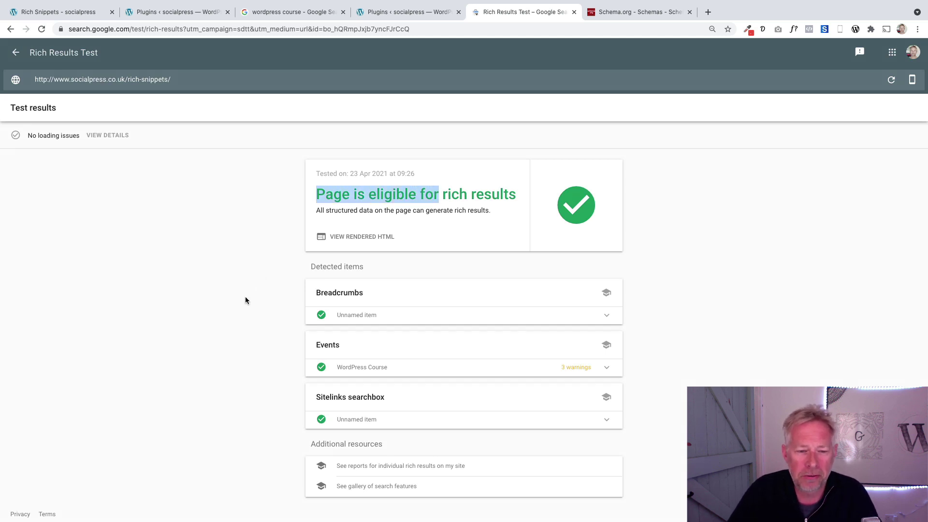
{"action": "scroll", "coordinate": [250, 305], "scroll_direction": "down", "scroll_amount": 1}
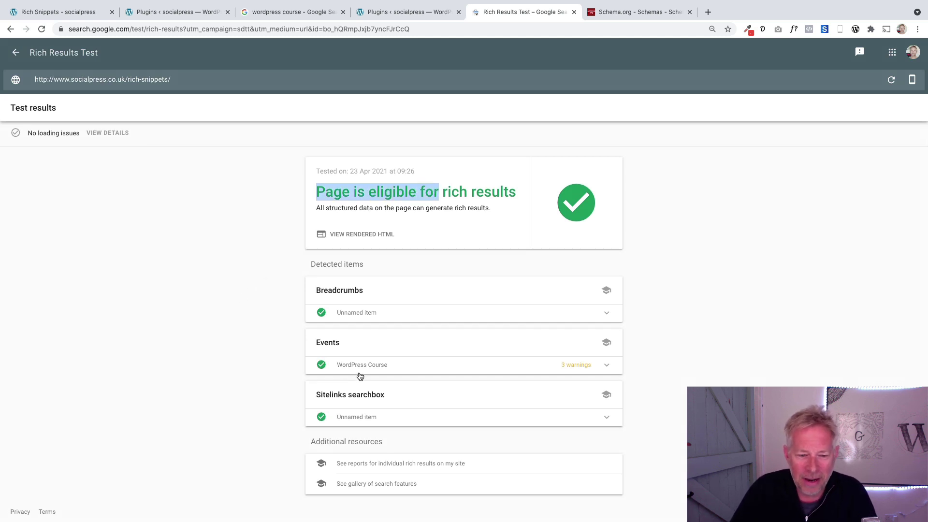
{"action": "left_click_drag", "start_coordinate": [344, 344], "coordinate": [314, 344]}
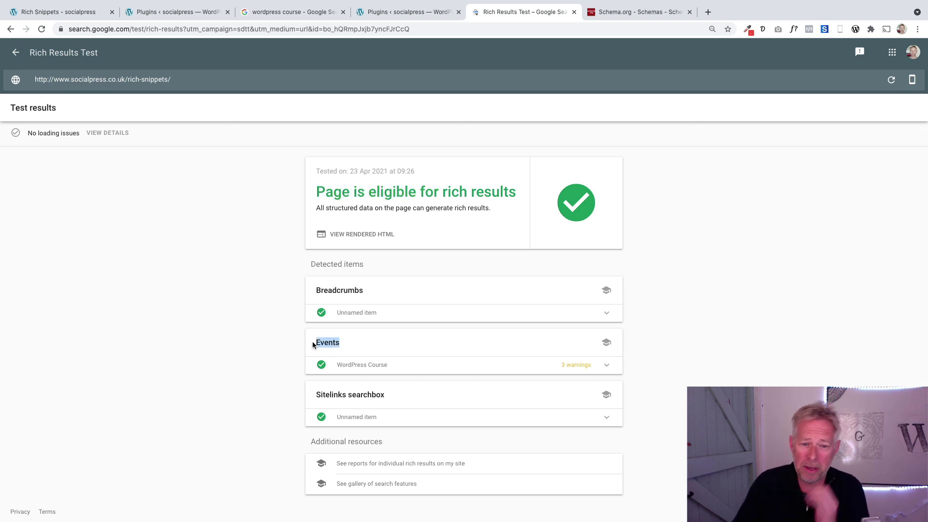
{"action": "left_click", "coordinate": [424, 370]}
{"action": "scroll", "coordinate": [285, 381], "scroll_direction": "down", "scroll_amount": 3}
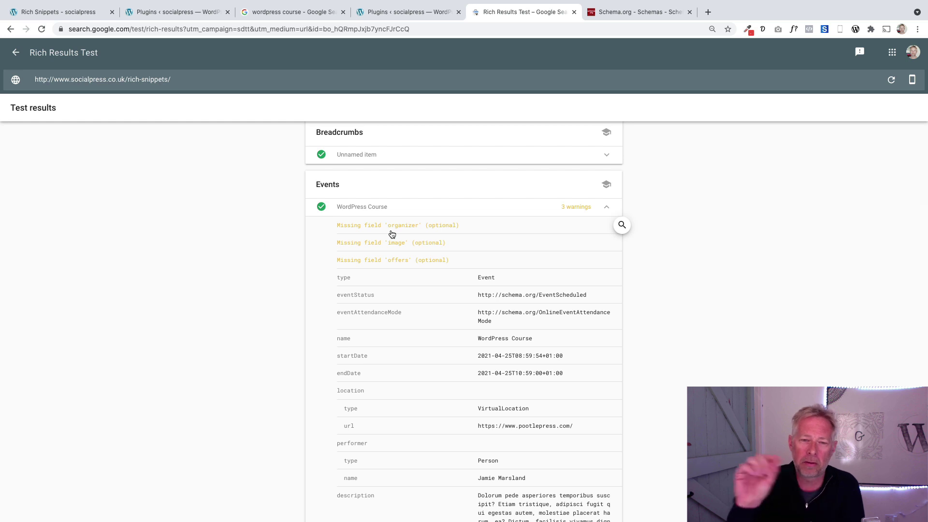
{"action": "scroll", "coordinate": [326, 357], "scroll_direction": "down", "scroll_amount": 4}
{"action": "scroll", "coordinate": [325, 356], "scroll_direction": "up", "scroll_amount": 4}
{"action": "scroll", "coordinate": [297, 354], "scroll_direction": "up", "scroll_amount": 3}
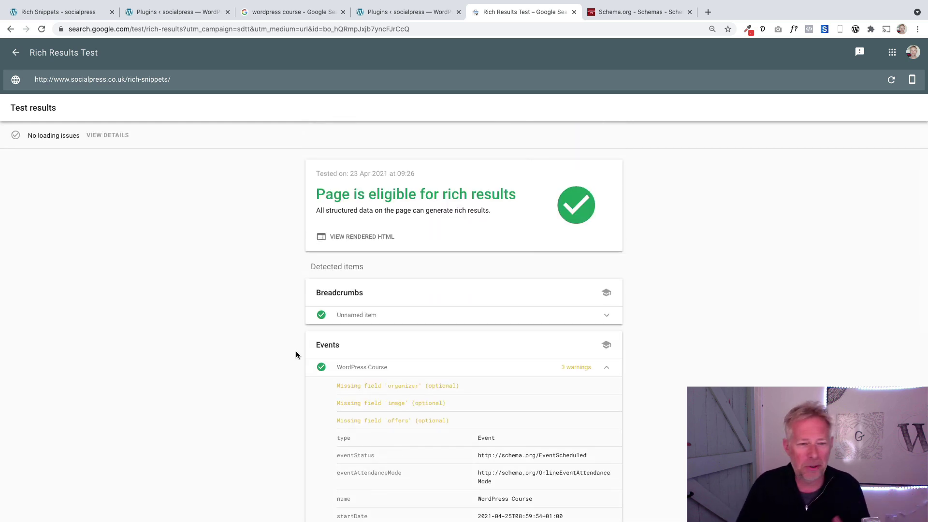